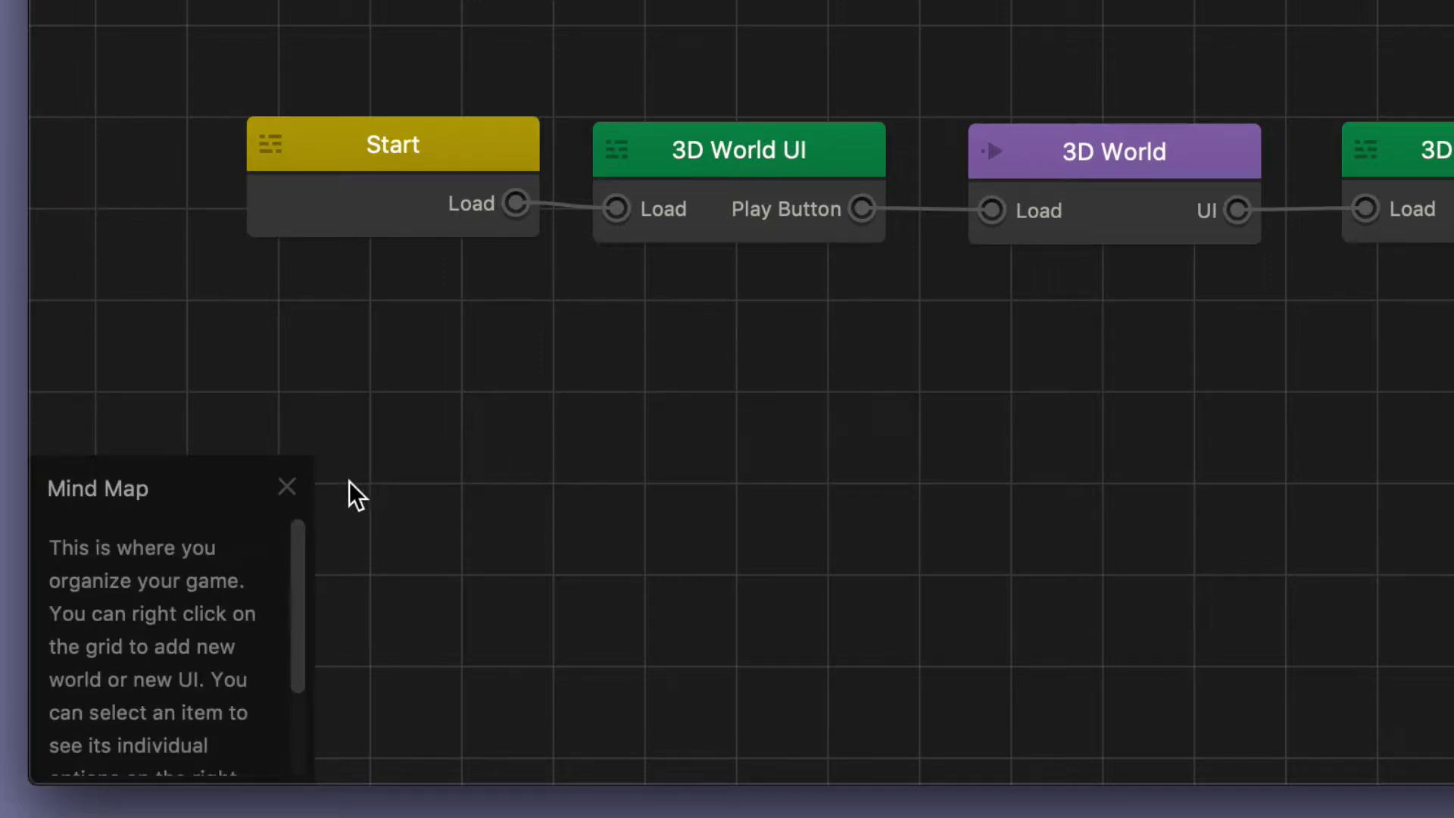
Close the helper panel with its X, then bring it back with the ? button.
left_click(288, 487)
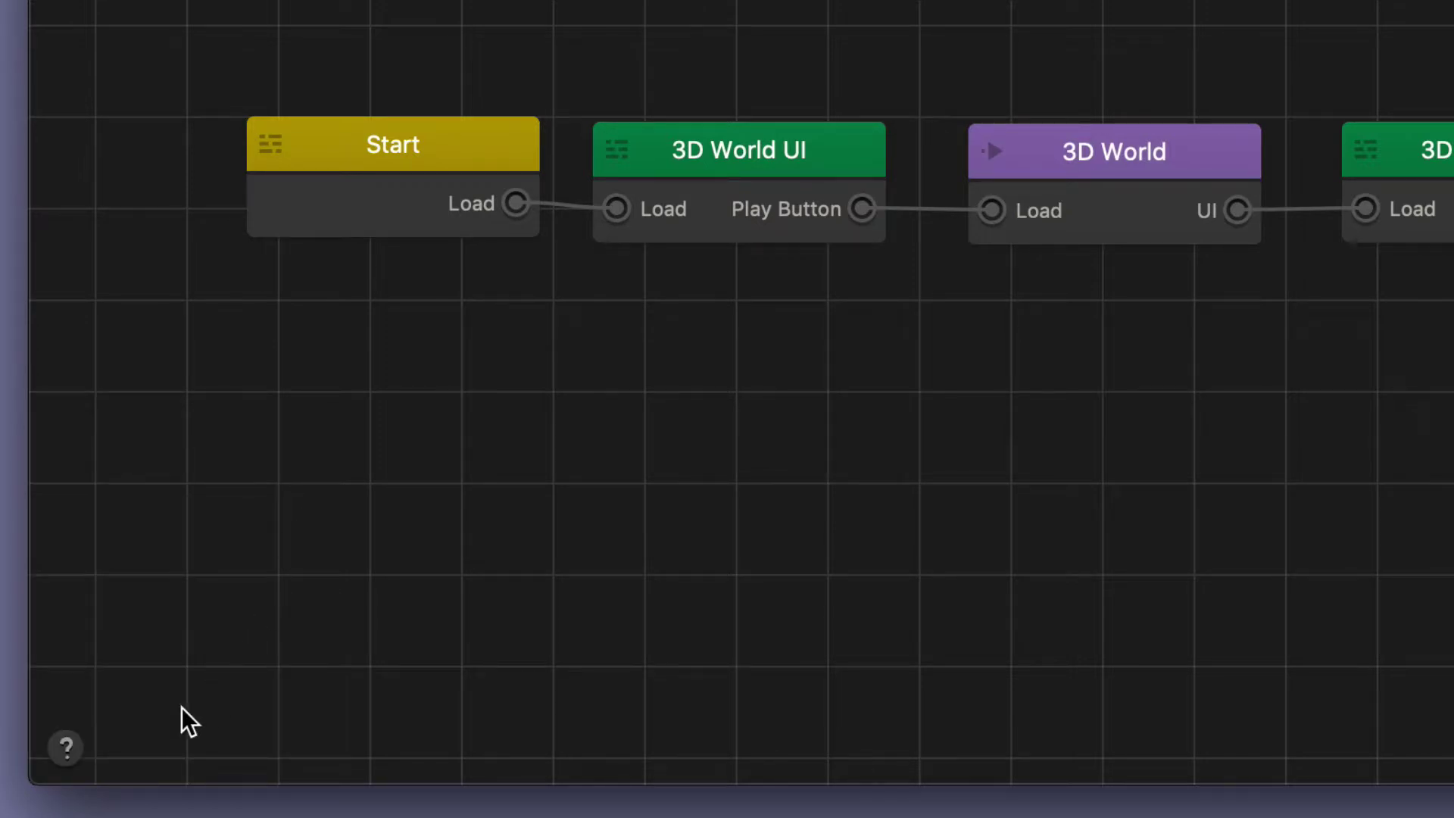
left_click(67, 749)
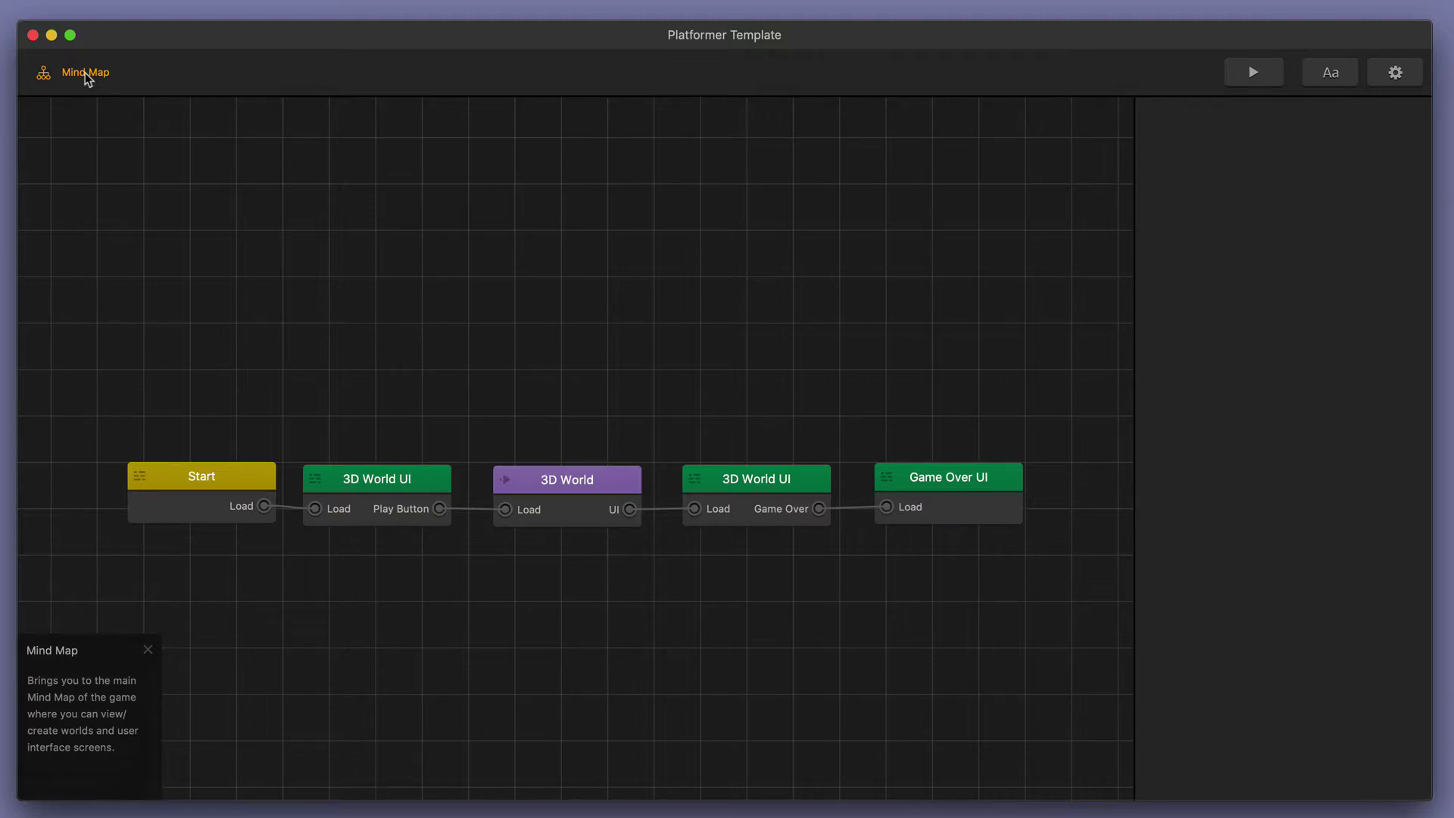
Open the 3D World scene and enlarge the help panel to nearly full sidebar height.
double_click(576, 482)
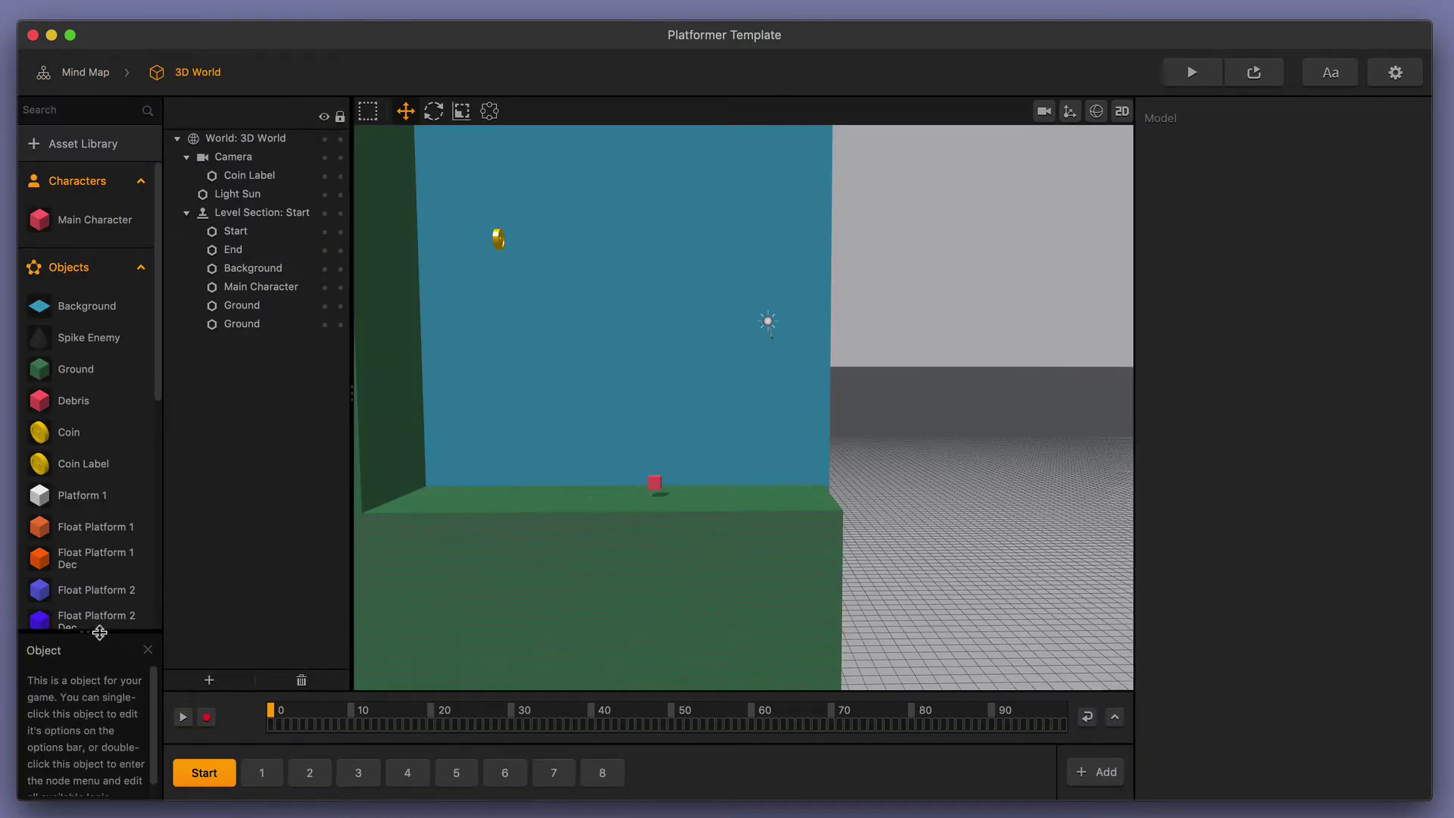
left_click_drag(99, 632, 103, 284)
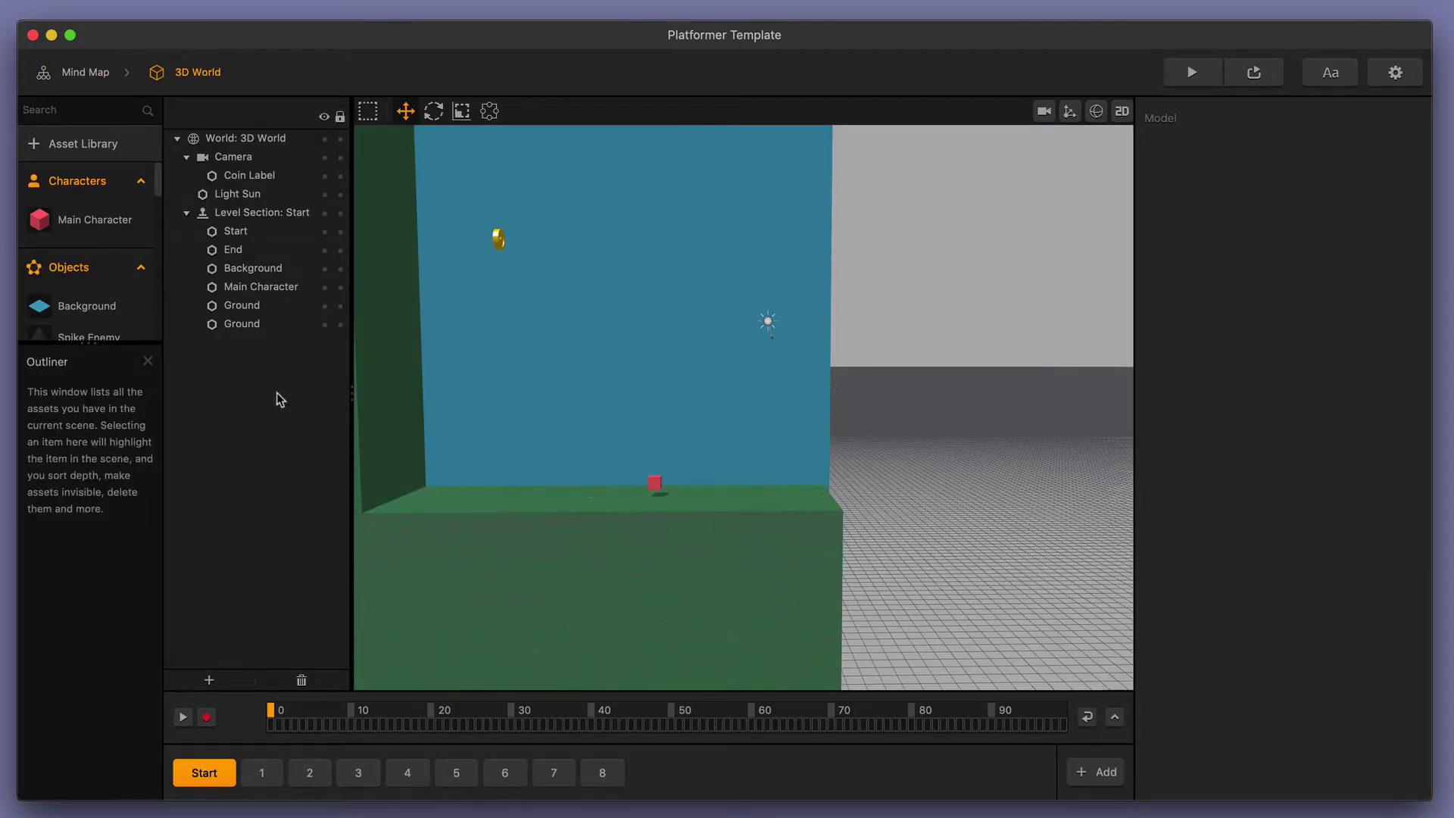
left_click_drag(125, 349, 97, 201)
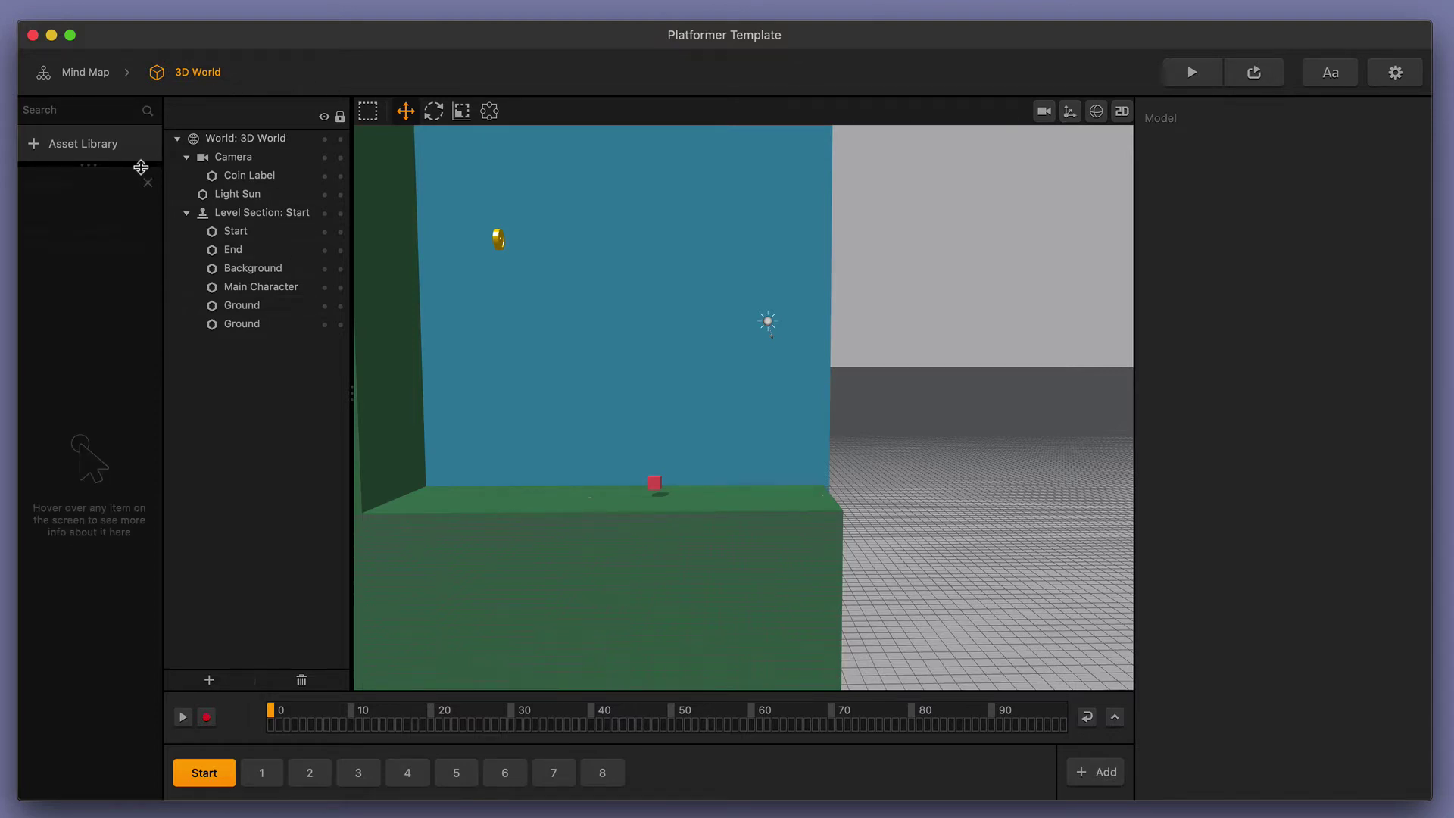
Collapse the help panel to the bottom, reveal it again, then close it.
left_click_drag(95, 180, 99, 810)
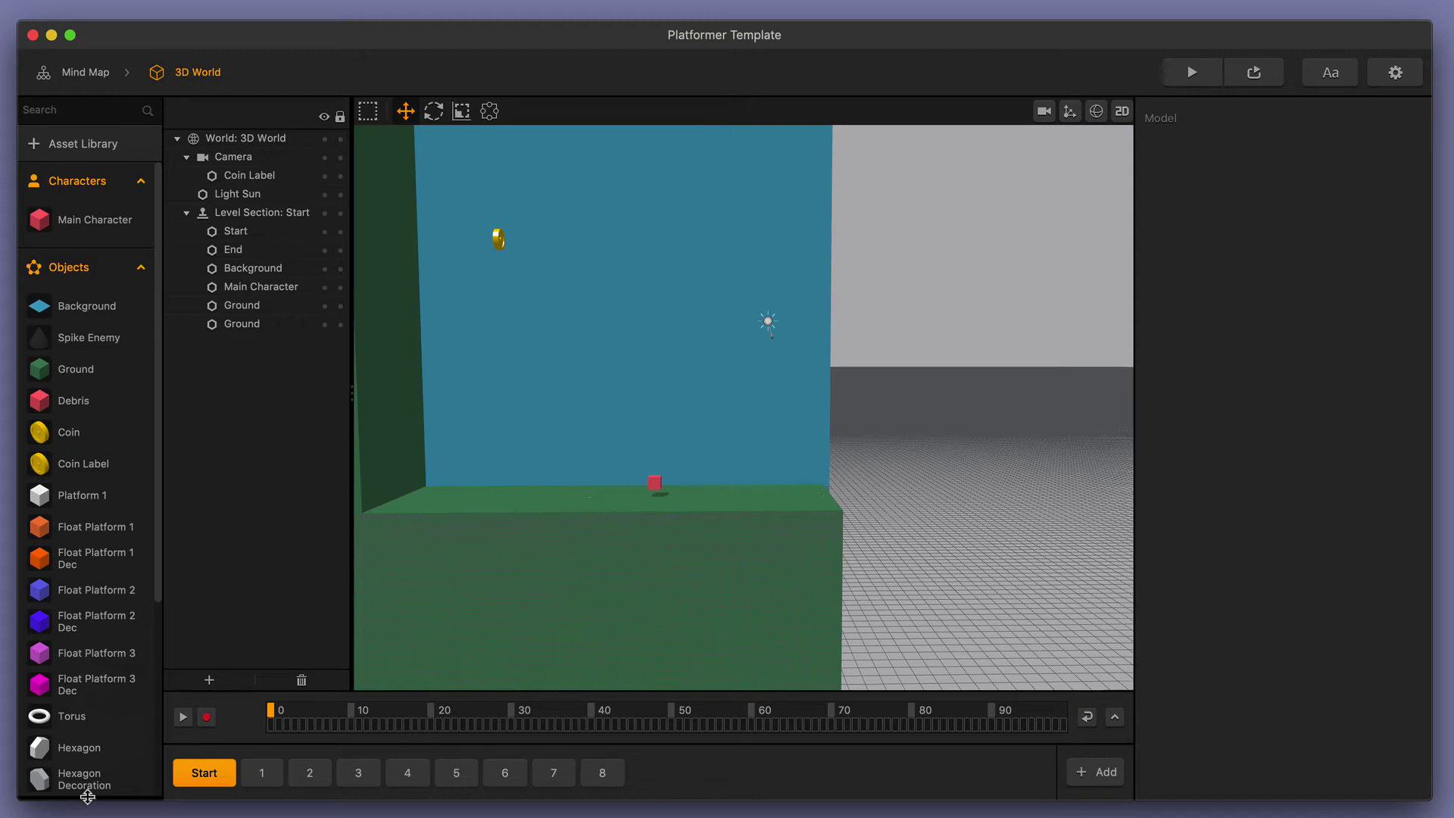
left_click_drag(87, 796, 100, 625)
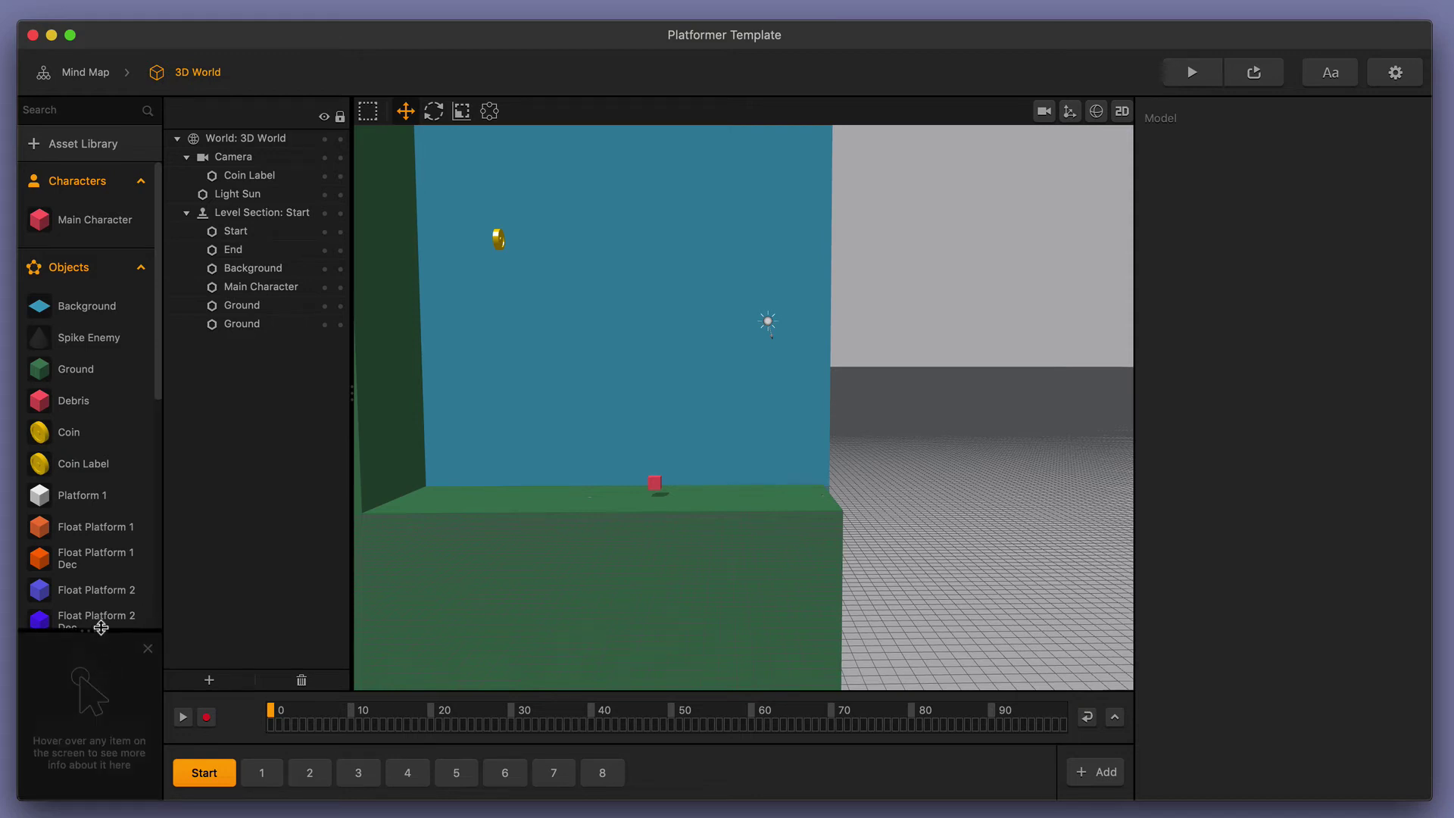
left_click(148, 650)
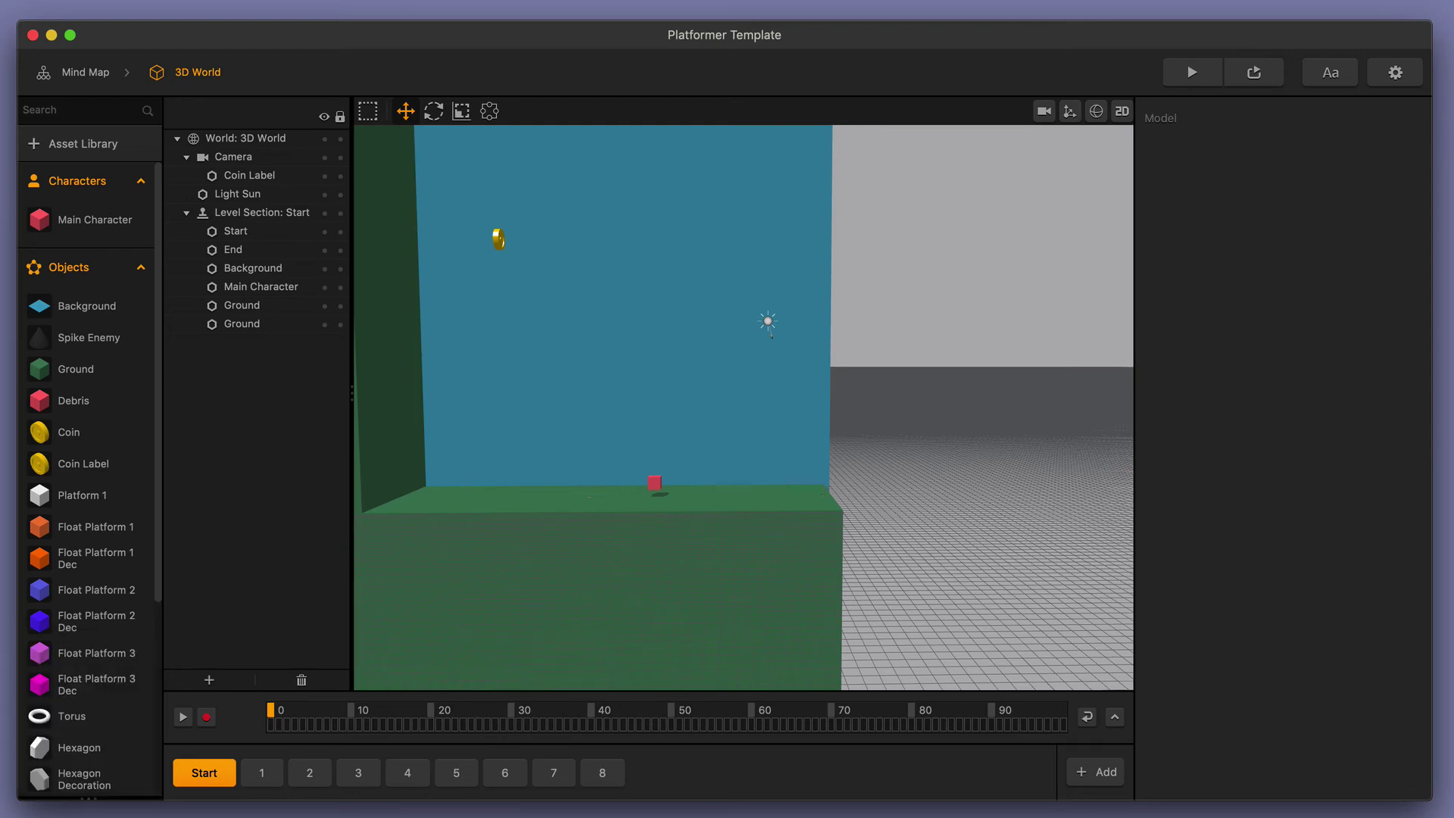